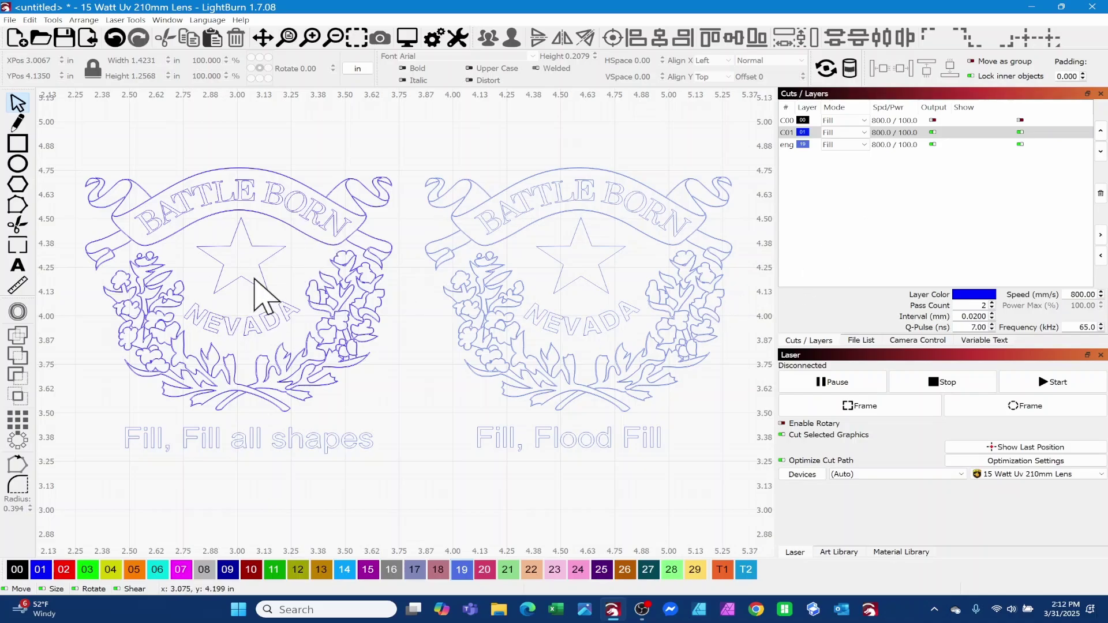
# Open layer C01's cut settings to check its 'Fill all shapes at once' fill, then close them.
pyautogui.click(808, 132)
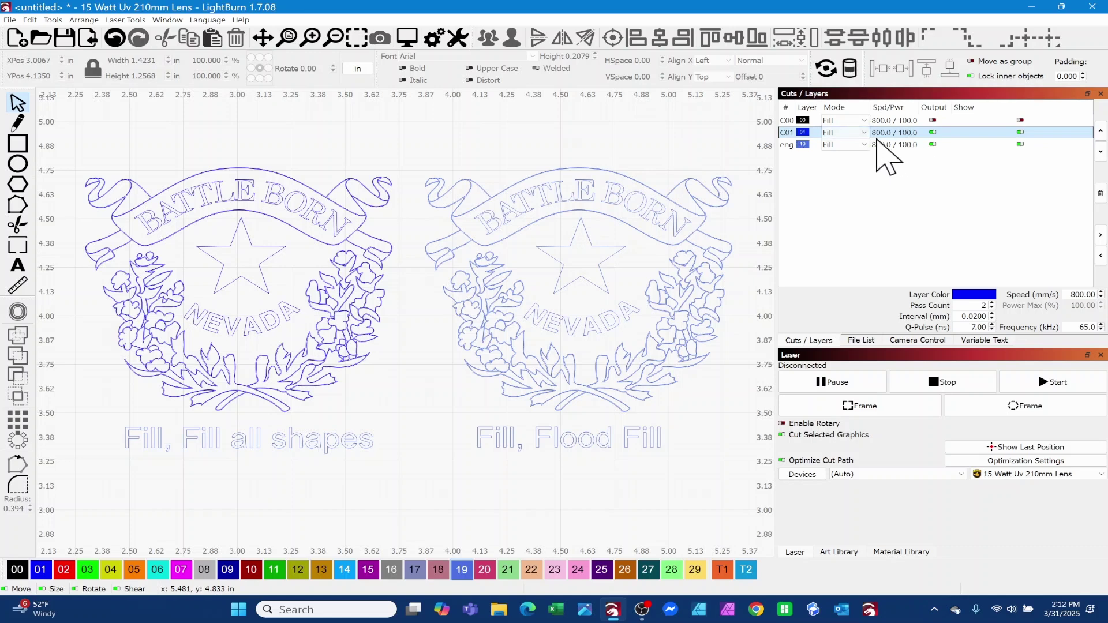
pyautogui.click(786, 133)
pyautogui.doubleClick(789, 135)
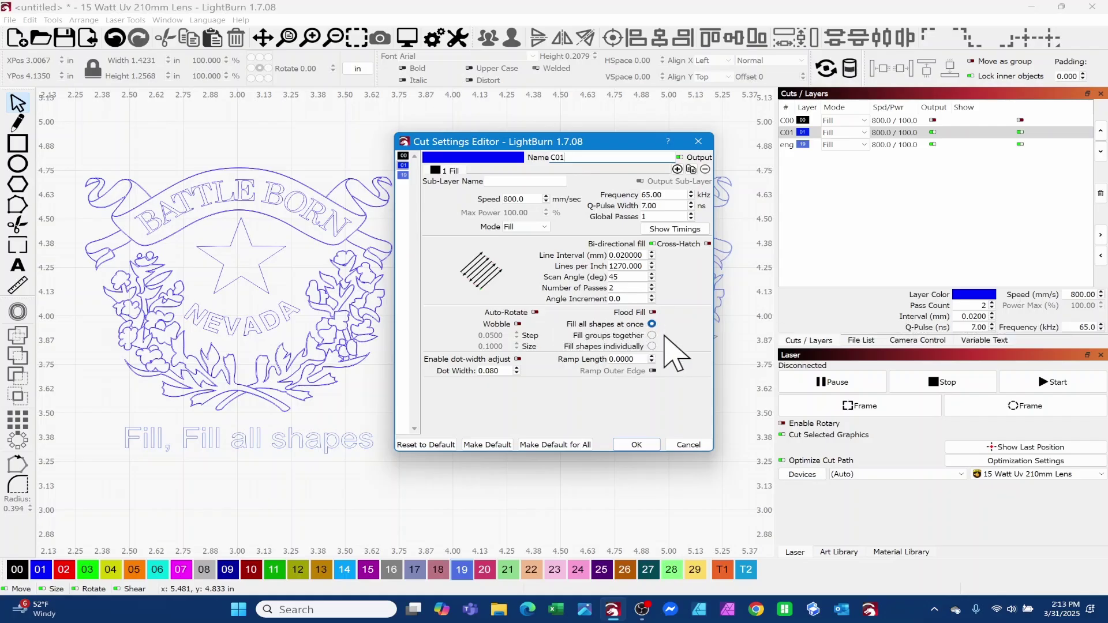
pyautogui.click(637, 445)
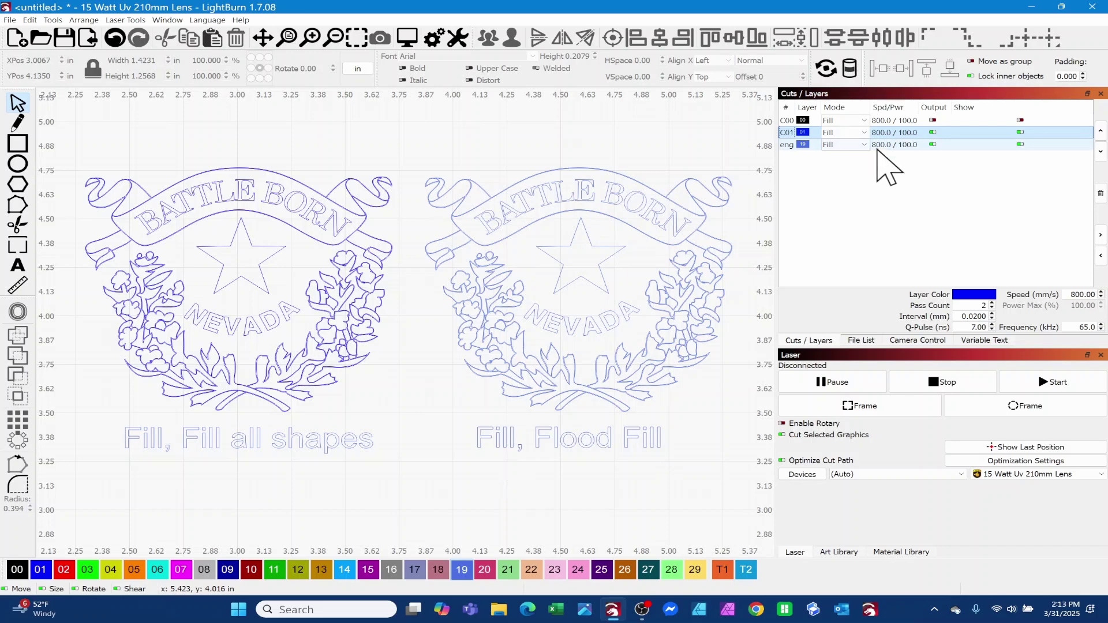
# Turn on Flood Fill in the eng layer's cut settings and confirm.
pyautogui.click(786, 146)
pyautogui.doubleClick(786, 146)
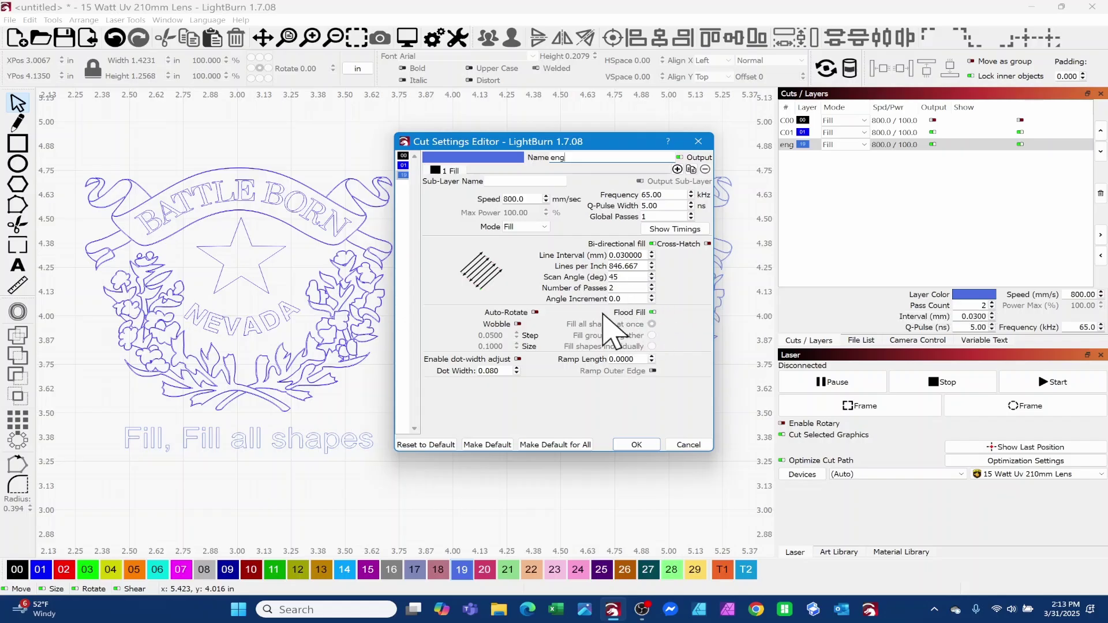
pyautogui.click(654, 313)
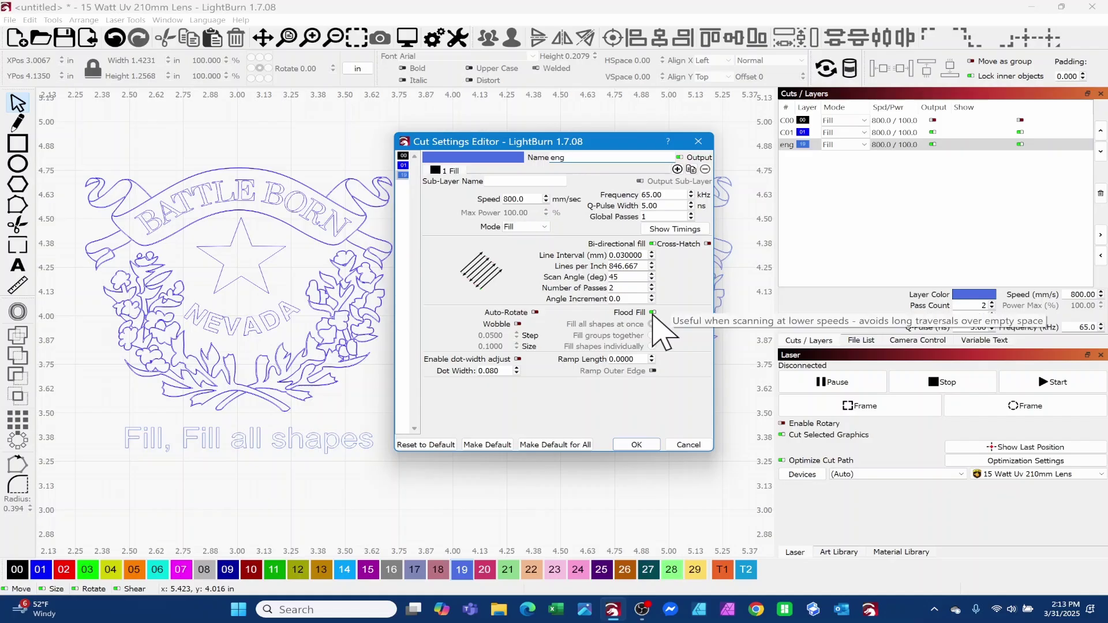
pyautogui.click(635, 445)
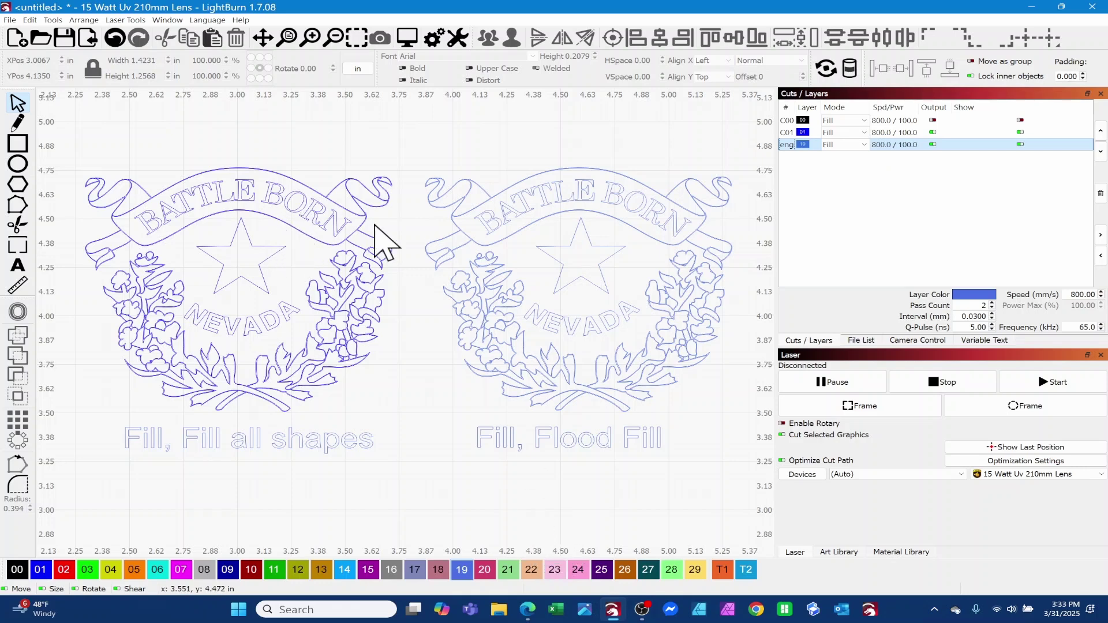
# Review layer C01's cut settings and close them unchanged.
pyautogui.click(788, 134)
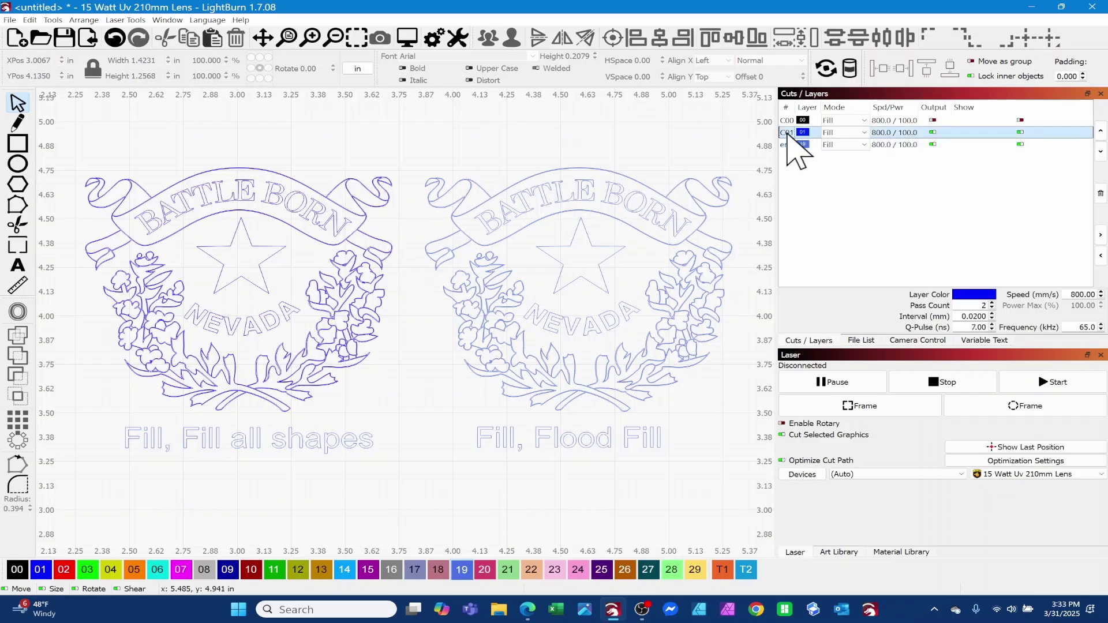
pyautogui.doubleClick(787, 134)
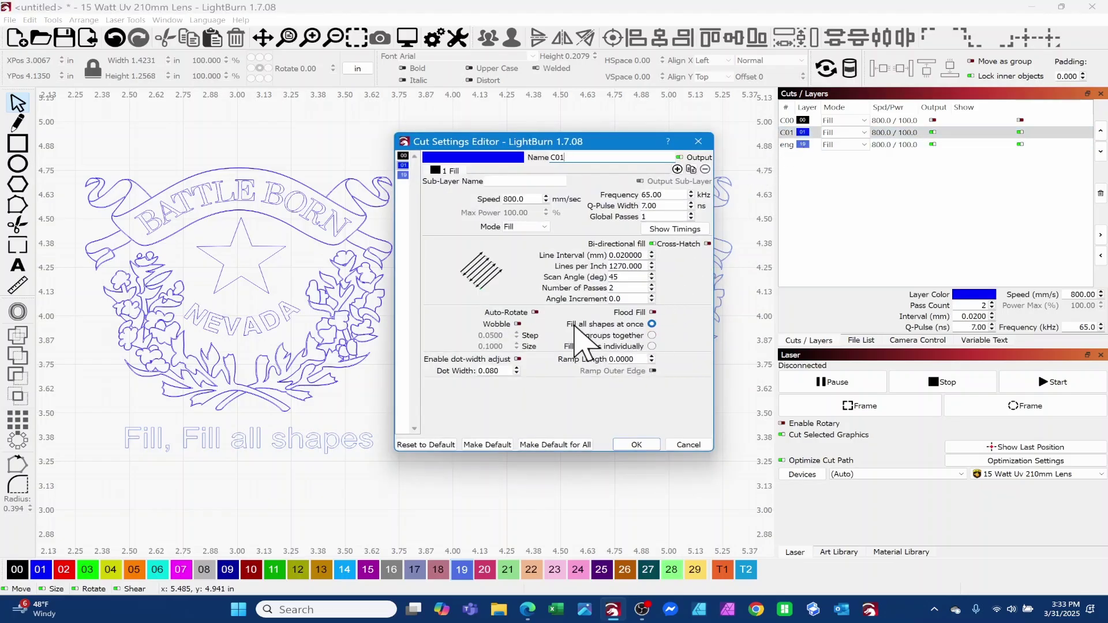
pyautogui.click(637, 444)
# Preview the left Fill all shapes design full-screen and scrub its timeline (8:52 total).
pyautogui.click(346, 248)
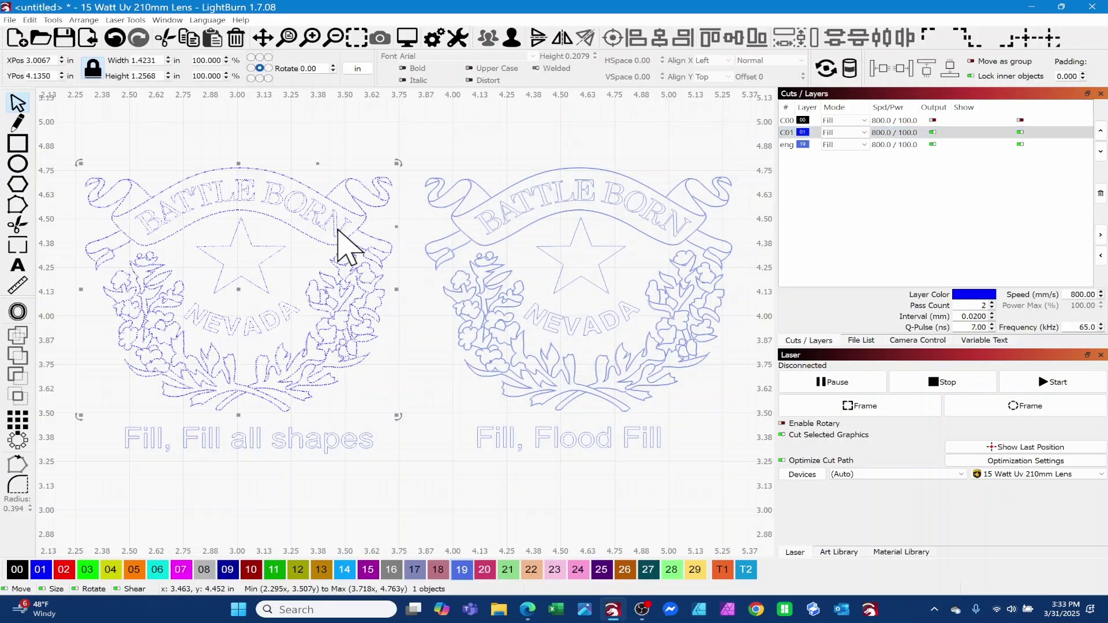
pyautogui.click(407, 38)
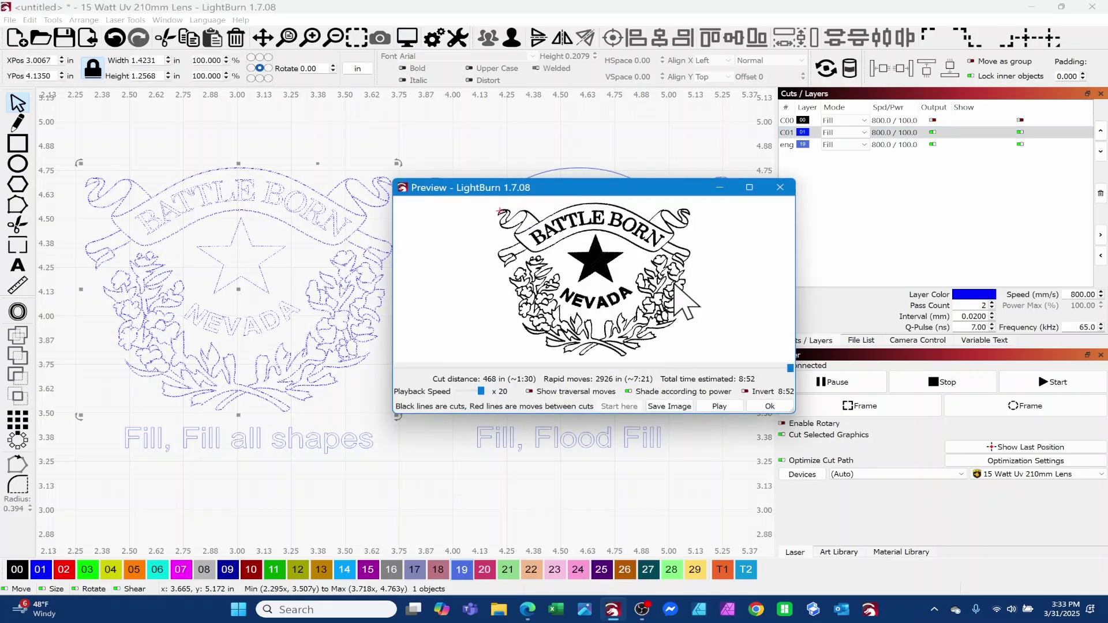
pyautogui.click(749, 187)
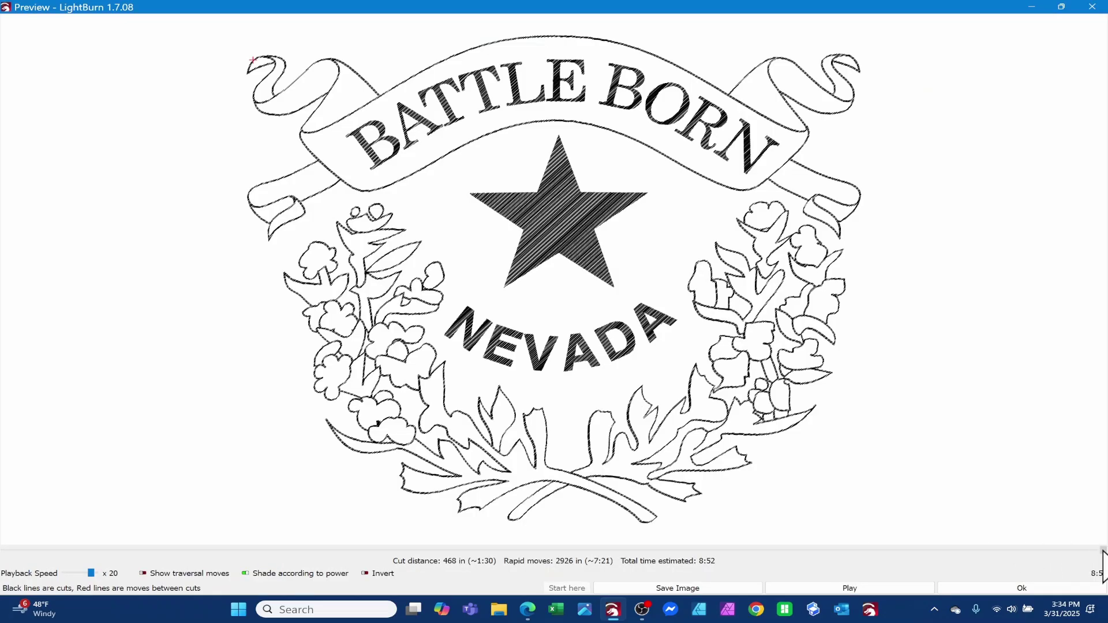
pyautogui.moveTo(1102, 551)
pyautogui.mouseDown()
pyautogui.moveTo(854, 568)
pyautogui.moveTo(701, 548)
pyautogui.moveTo(5, 562)
pyautogui.moveTo(27, 552)
pyautogui.moveTo(206, 583)
pyautogui.moveTo(373, 584)
pyautogui.moveTo(1087, 552)
pyautogui.mouseUp()
# Change layer C01's scan angle from 45 to 0 and apply it.
pyautogui.click(963, 592)
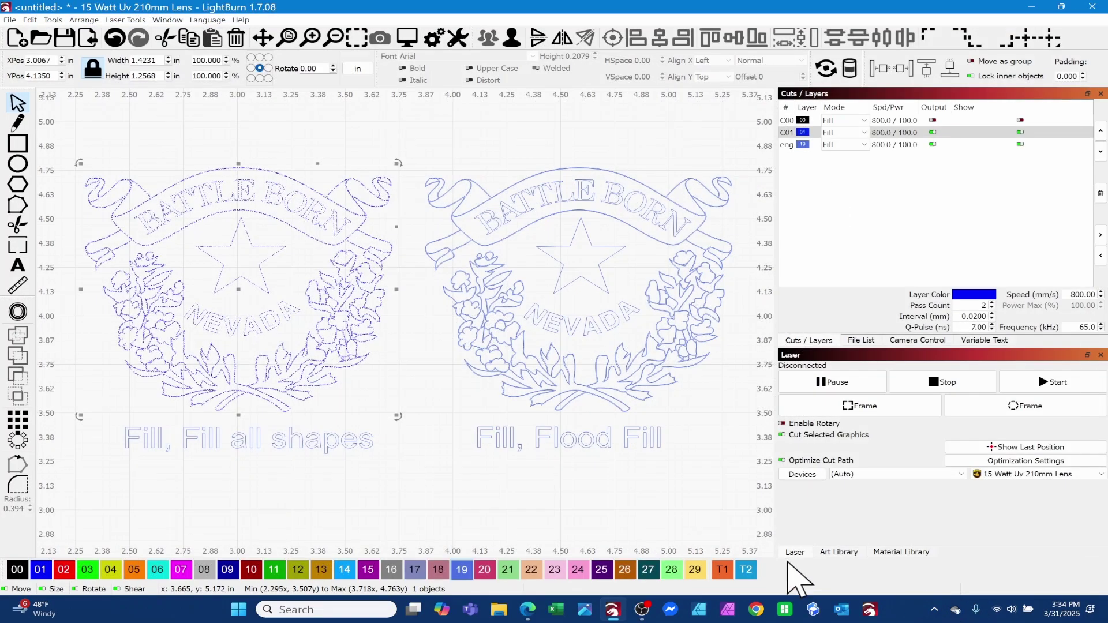
pyautogui.doubleClick(788, 134)
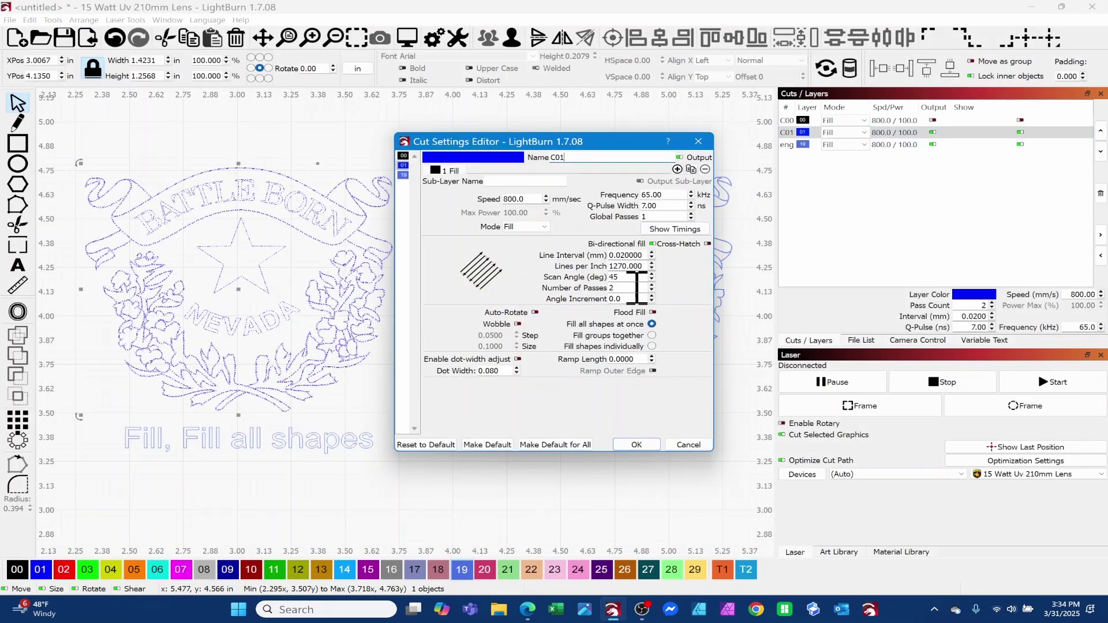
pyautogui.doubleClick(617, 277)
pyautogui.write('0')
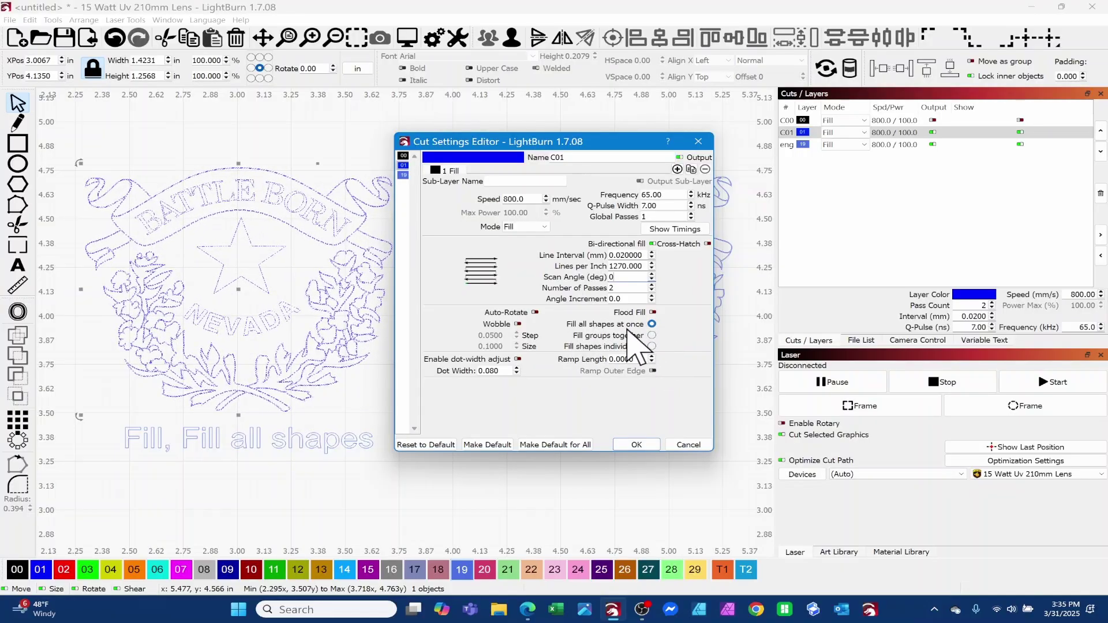
pyautogui.click(640, 444)
# Select the right Flood Fill design and review the eng layer's cut settings.
pyautogui.click(510, 275)
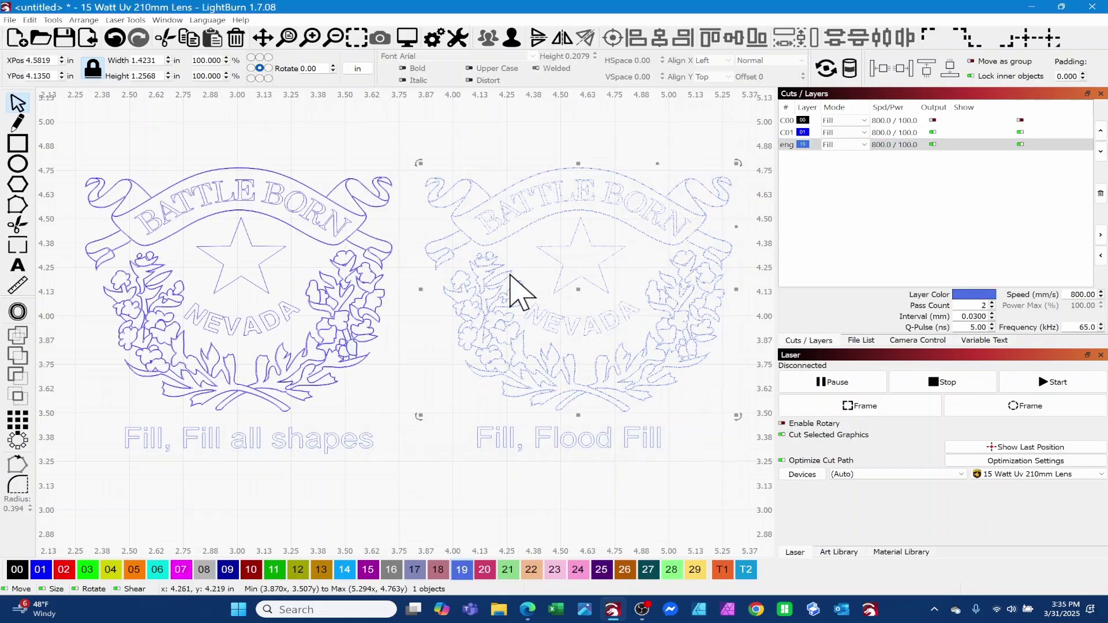
pyautogui.doubleClick(791, 145)
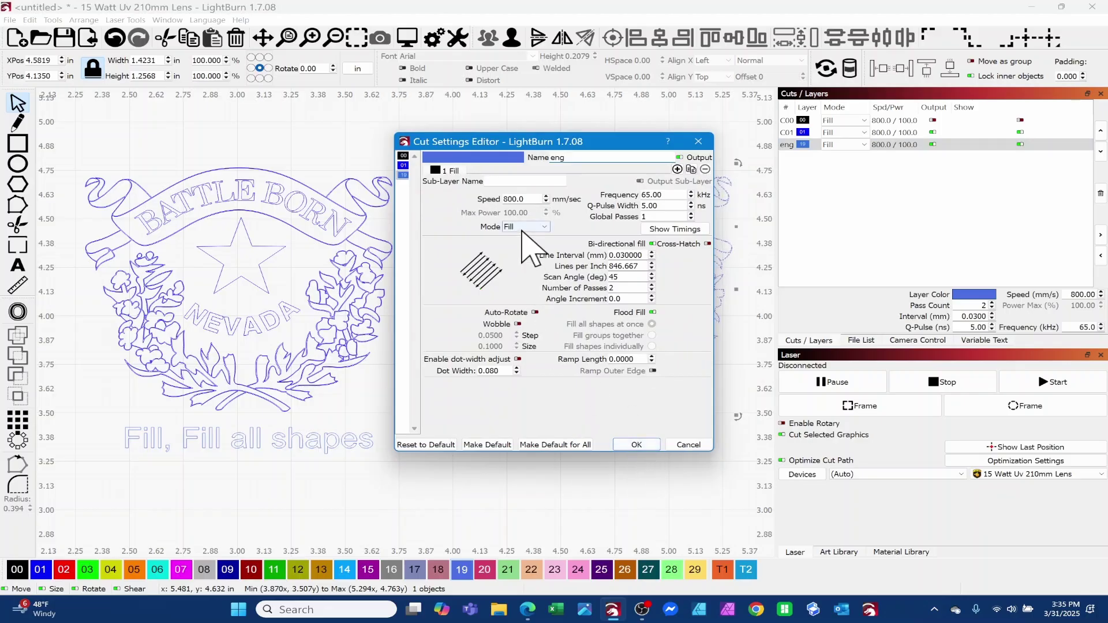
pyautogui.click(637, 444)
# Preview the Flood Fill design full-screen, scrubbing its timeline (7:23 total), then close it.
pyautogui.click(404, 37)
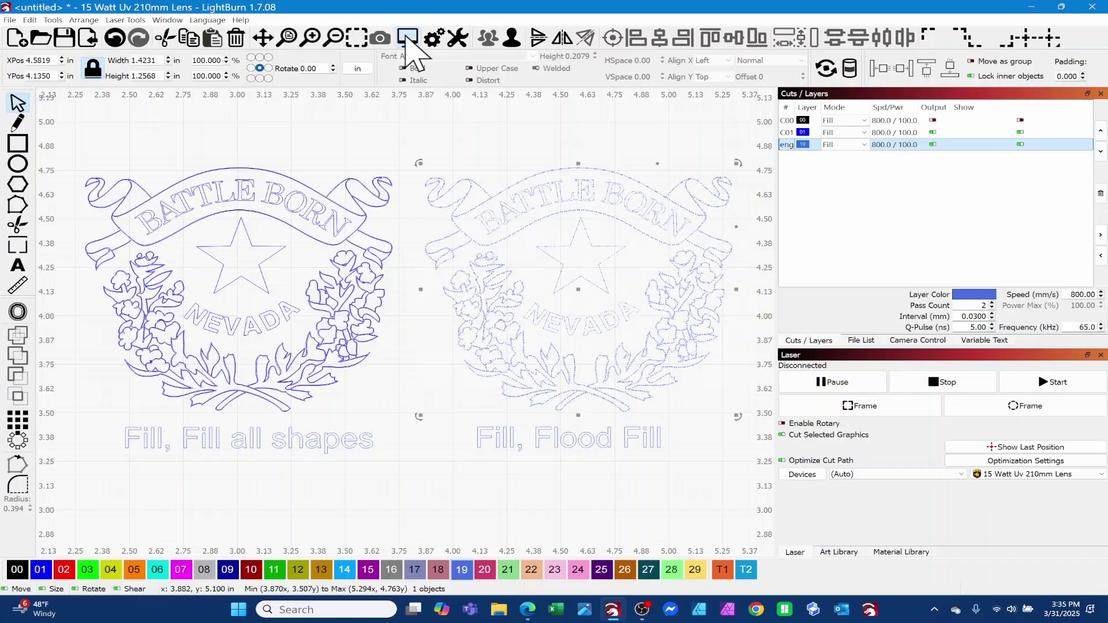
pyautogui.click(749, 186)
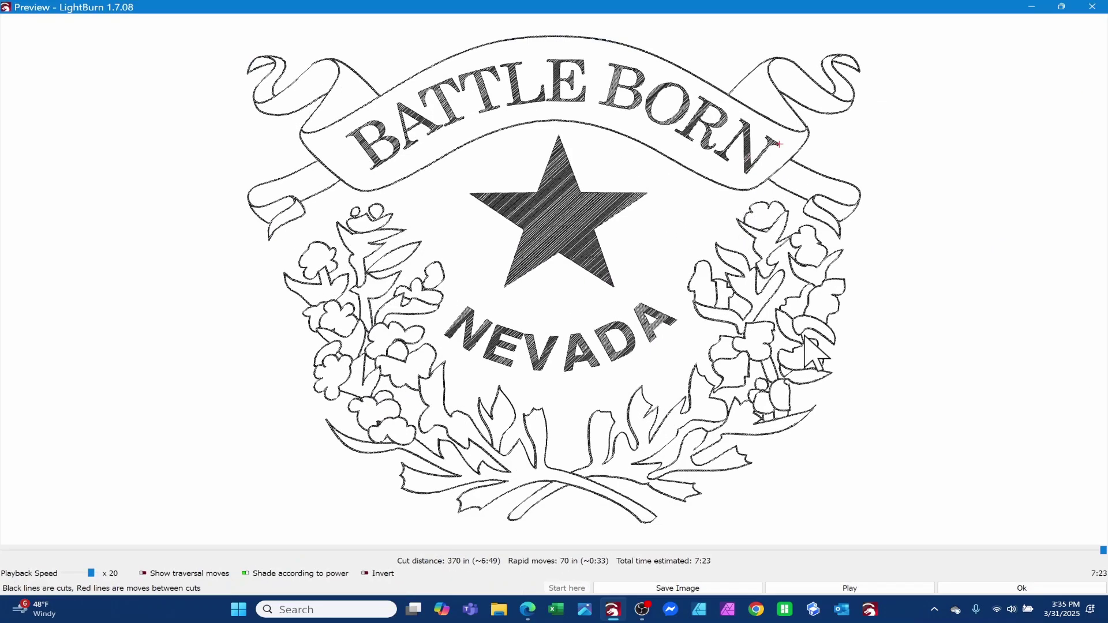
pyautogui.moveTo(1104, 551)
pyautogui.mouseDown()
pyautogui.moveTo(1, 548)
pyautogui.moveTo(624, 554)
pyautogui.mouseUp()
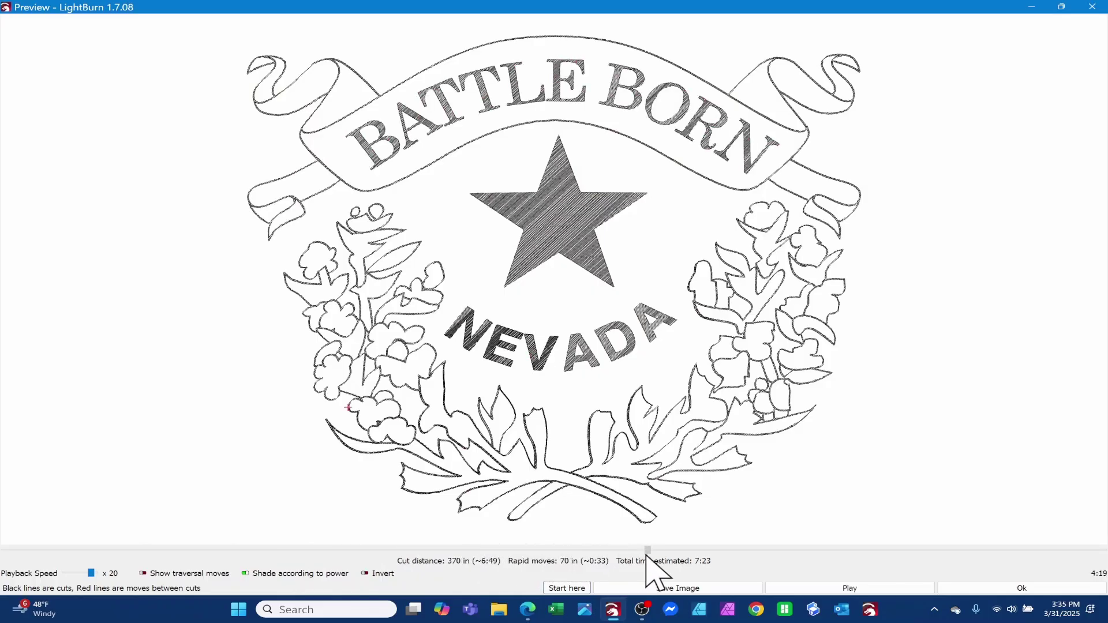
pyautogui.moveTo(647, 555)
pyautogui.mouseDown()
pyautogui.moveTo(235, 550)
pyautogui.moveTo(544, 560)
pyautogui.moveTo(507, 534)
pyautogui.moveTo(408, 560)
pyautogui.moveTo(314, 538)
pyautogui.moveTo(131, 535)
pyautogui.moveTo(289, 548)
pyautogui.moveTo(1031, 547)
pyautogui.mouseUp()
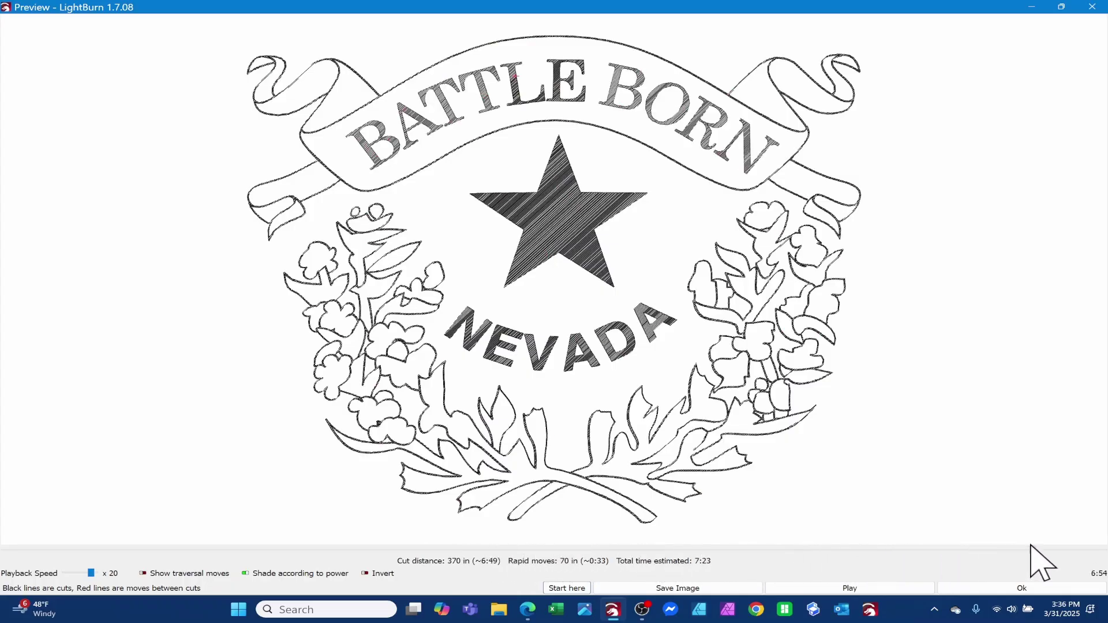
pyautogui.click(1022, 588)
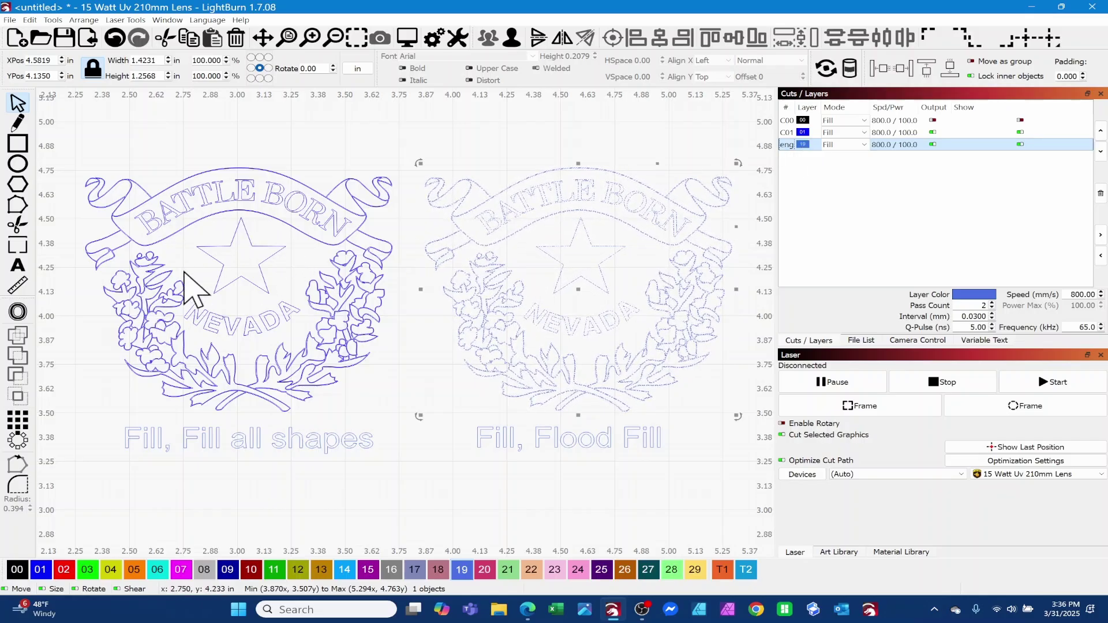
pyautogui.doubleClick(786, 134)
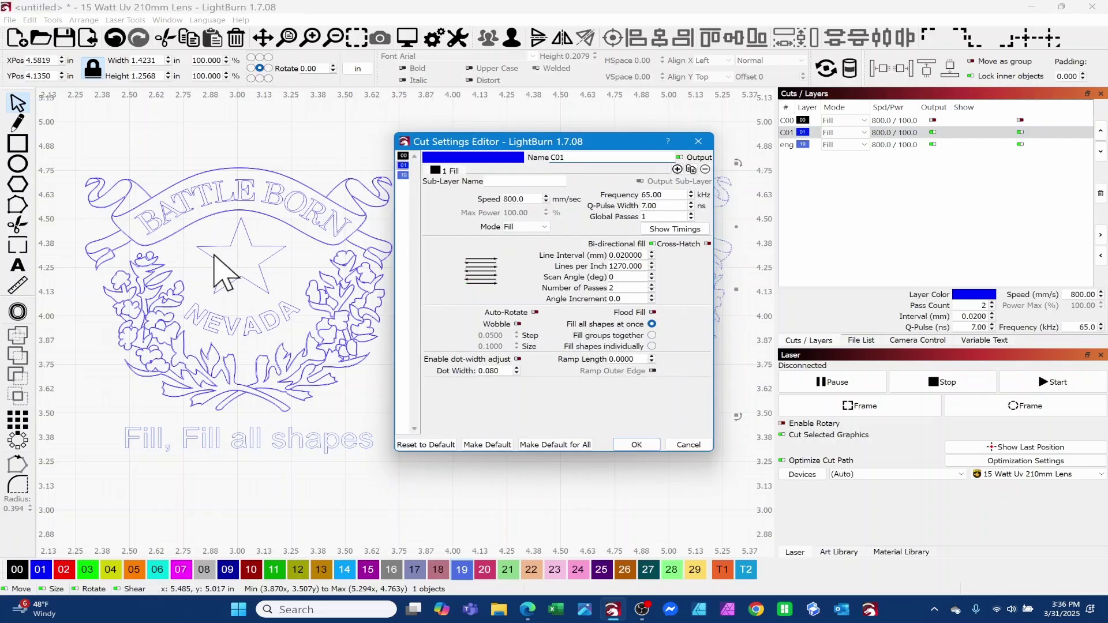
pyautogui.click(636, 445)
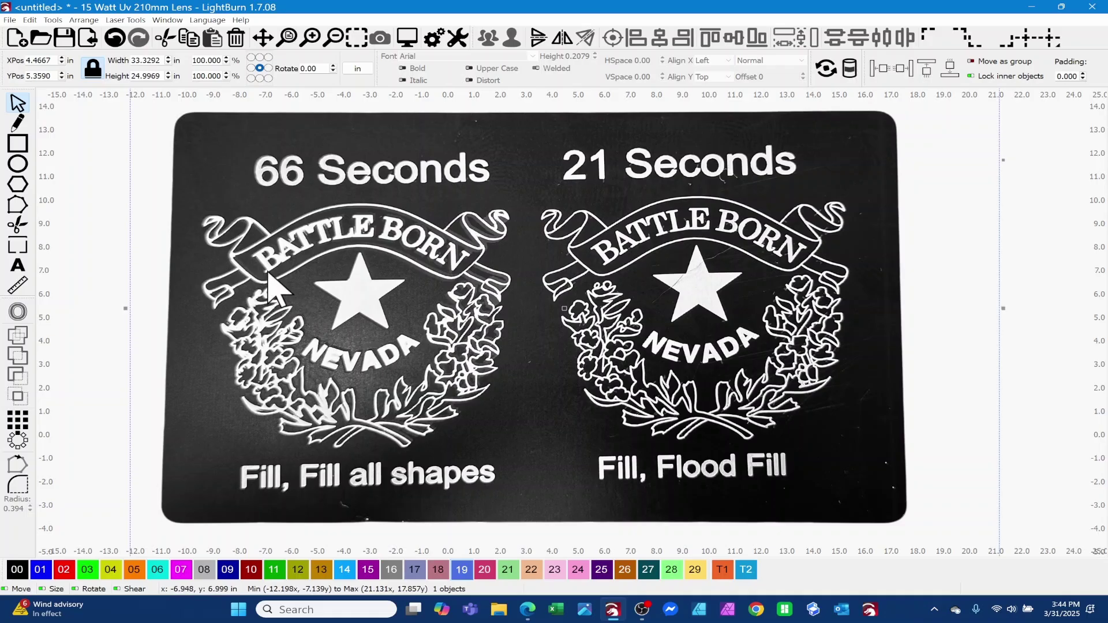
# Zoom in on the card photo comparing Fill all shapes (66 s) and Flood Fill (21 s).
pyautogui.scroll(1, 285, 263)
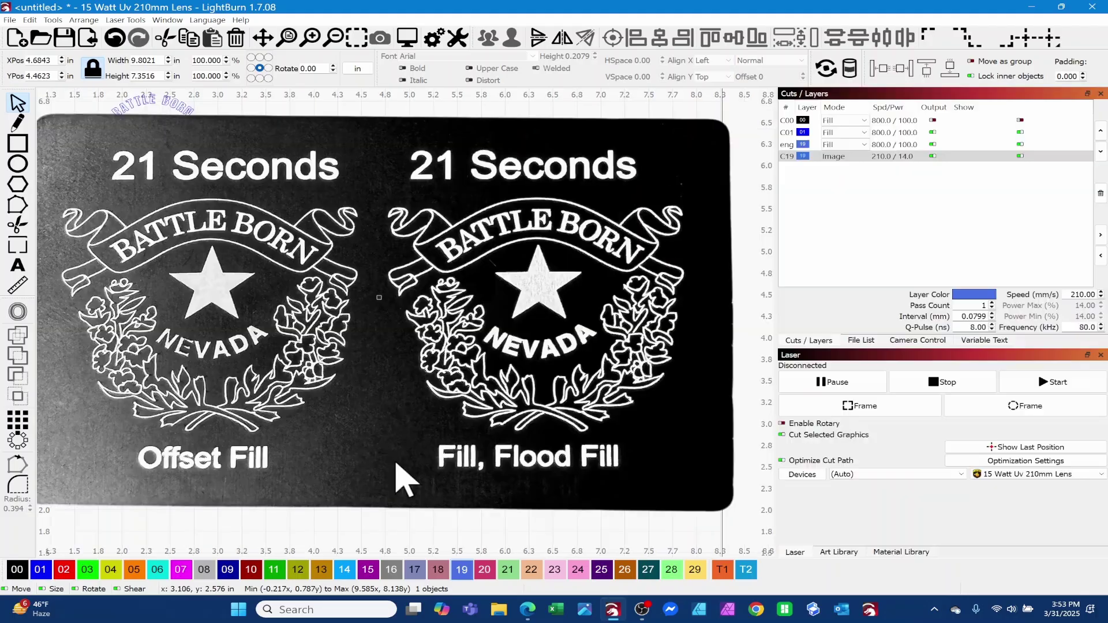
# Restore the Cuts/Layers and Laser panels beside the Offset Fill card photo.
pyautogui.click(801, 156)
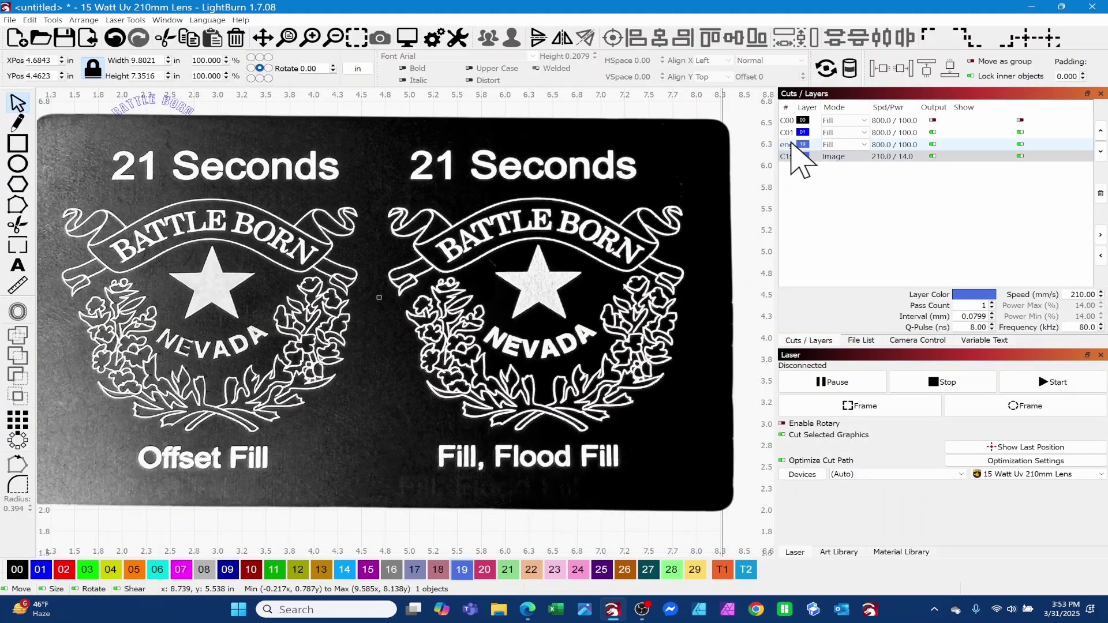
pyautogui.doubleClick(791, 144)
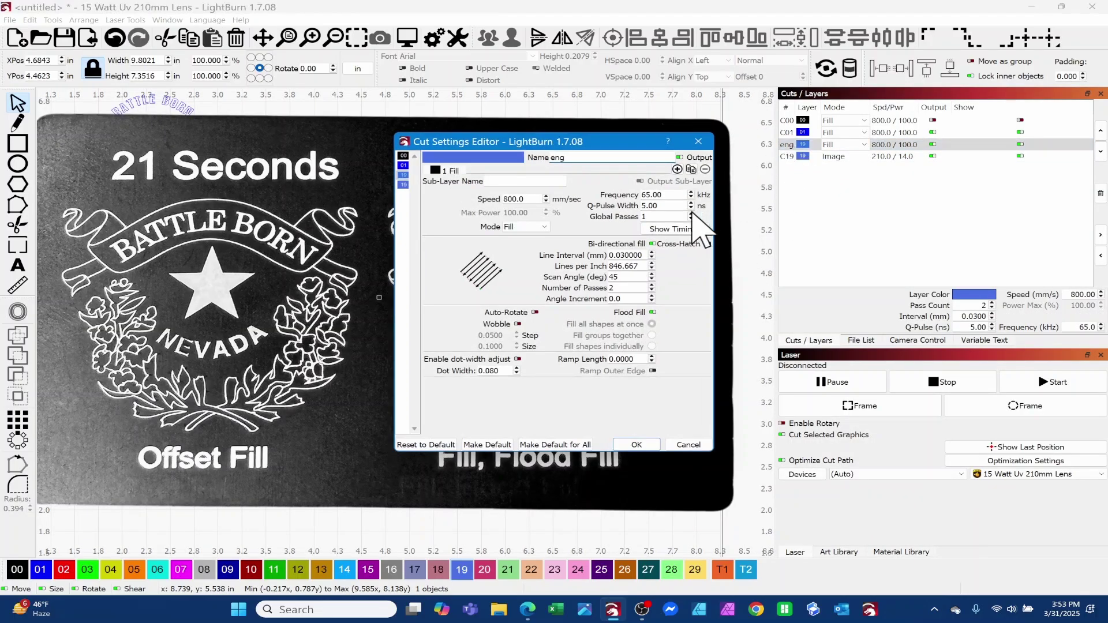
pyautogui.click(524, 227)
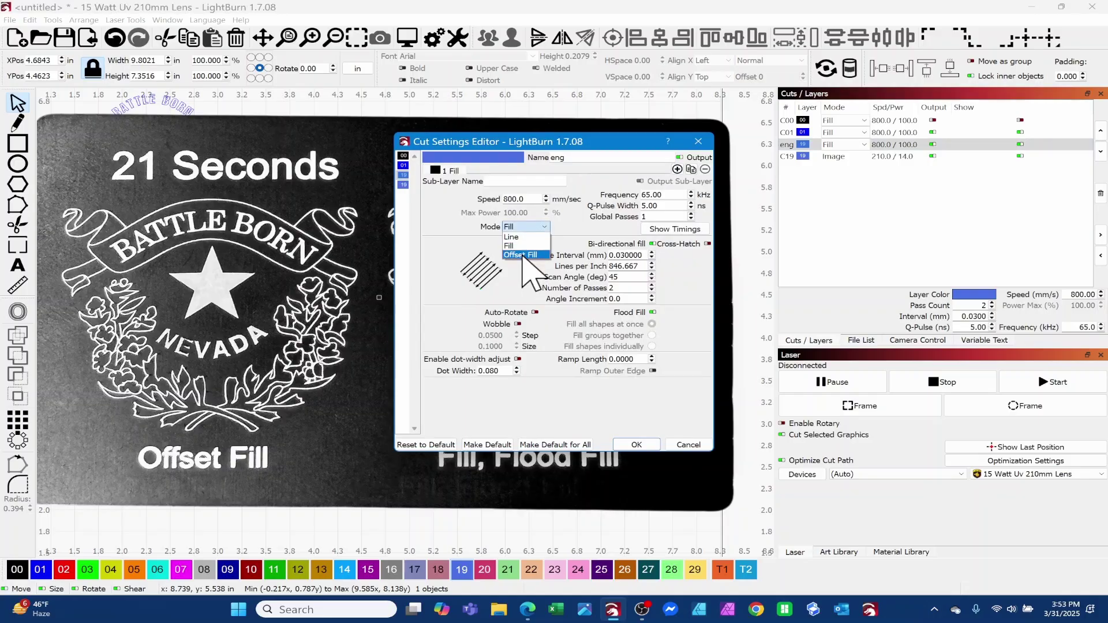
pyautogui.click(522, 256)
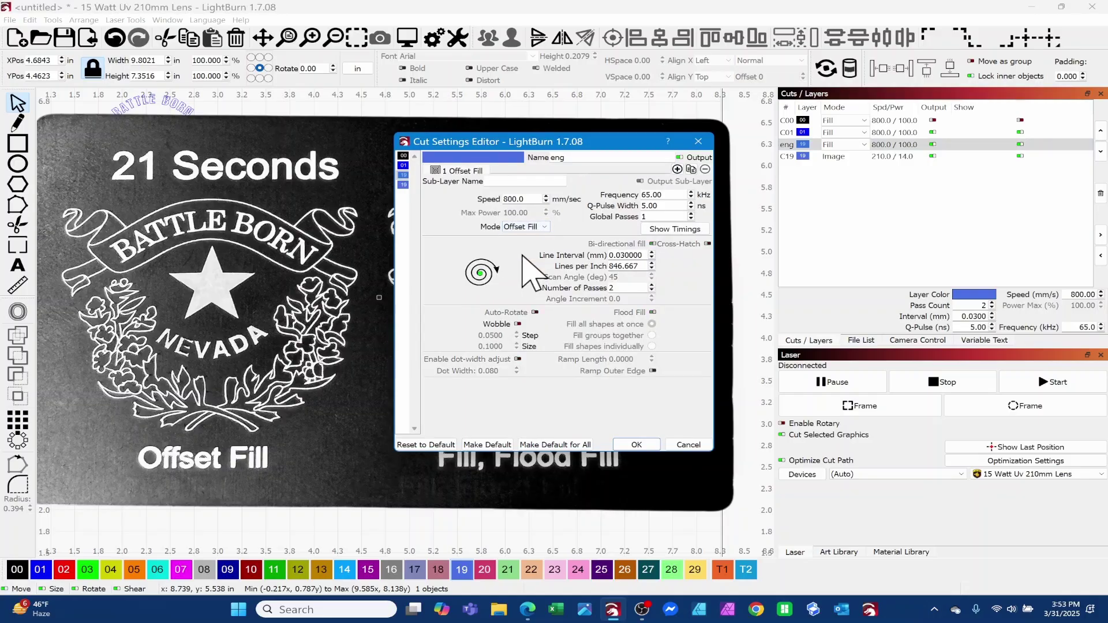
pyautogui.click(520, 227)
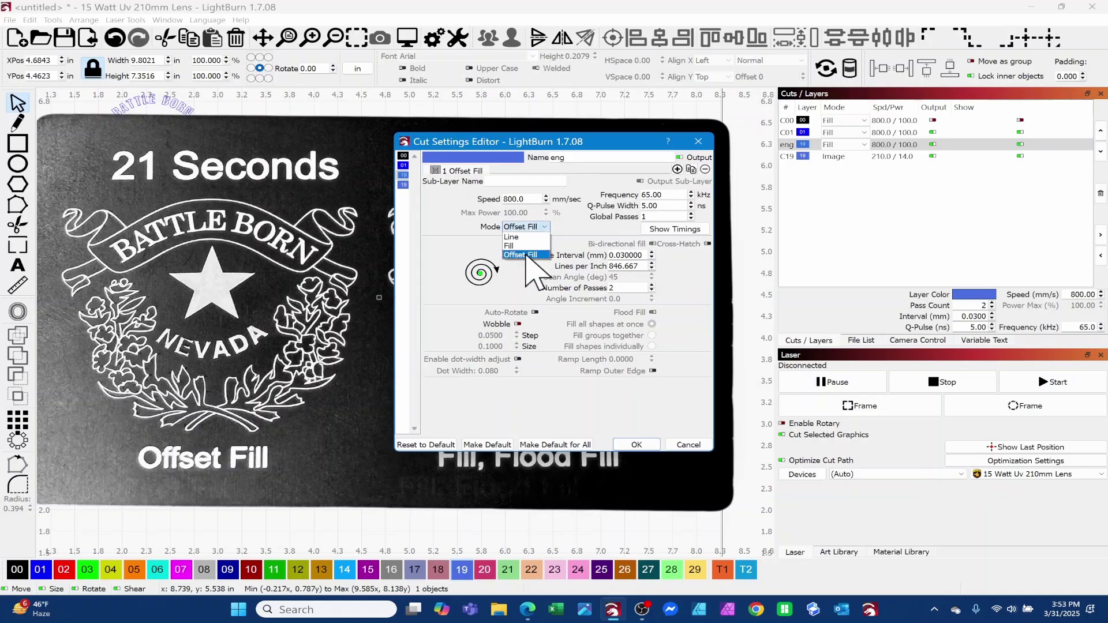
pyautogui.click(526, 256)
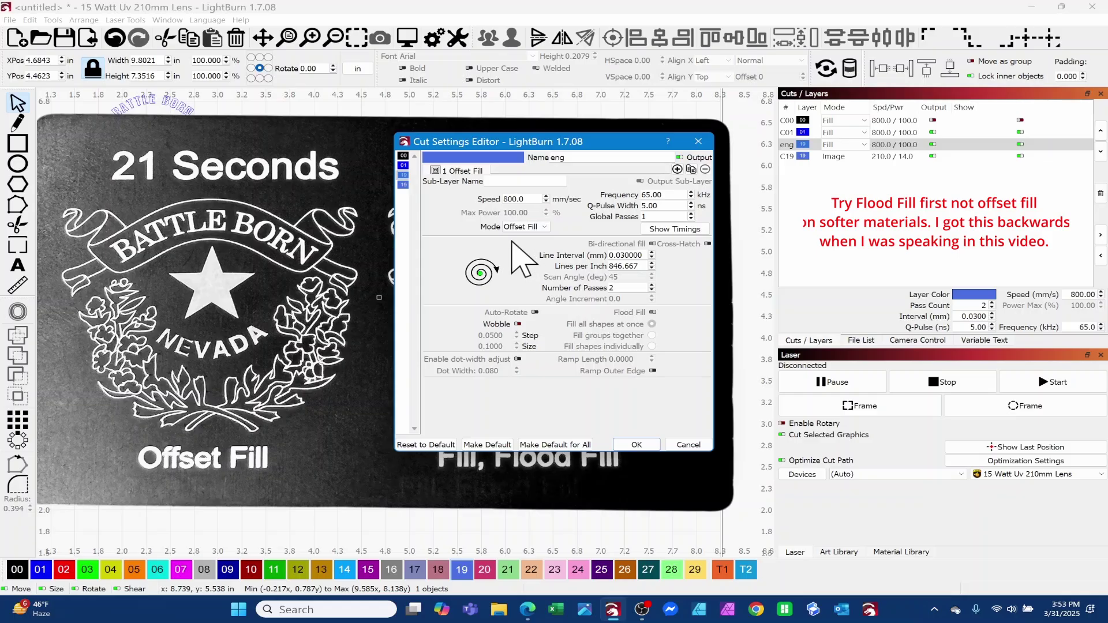
pyautogui.click(522, 227)
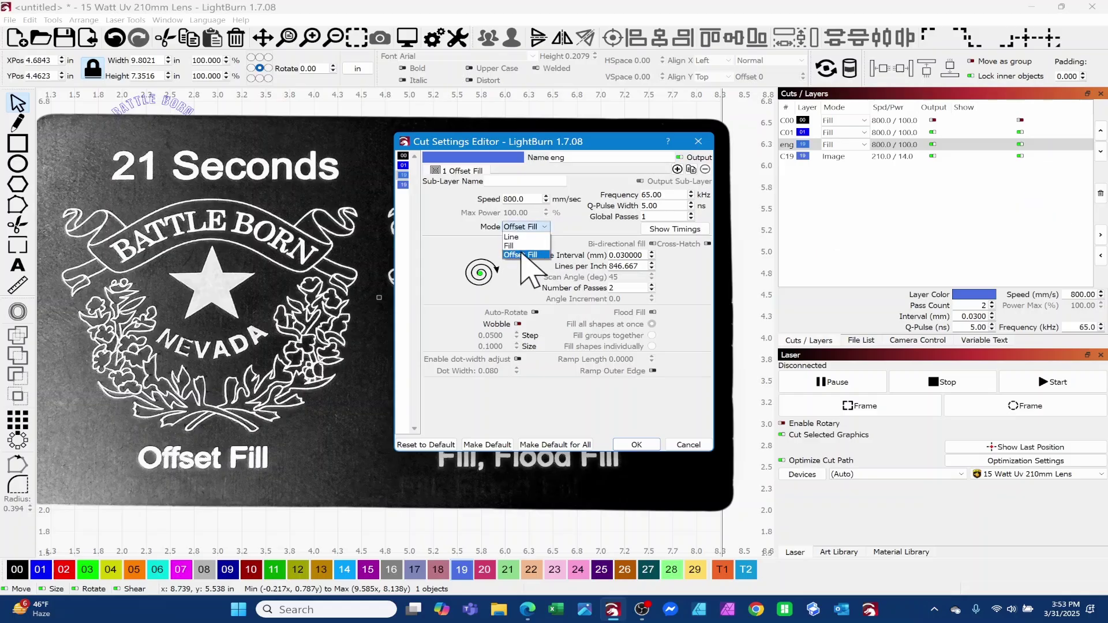
pyautogui.click(509, 246)
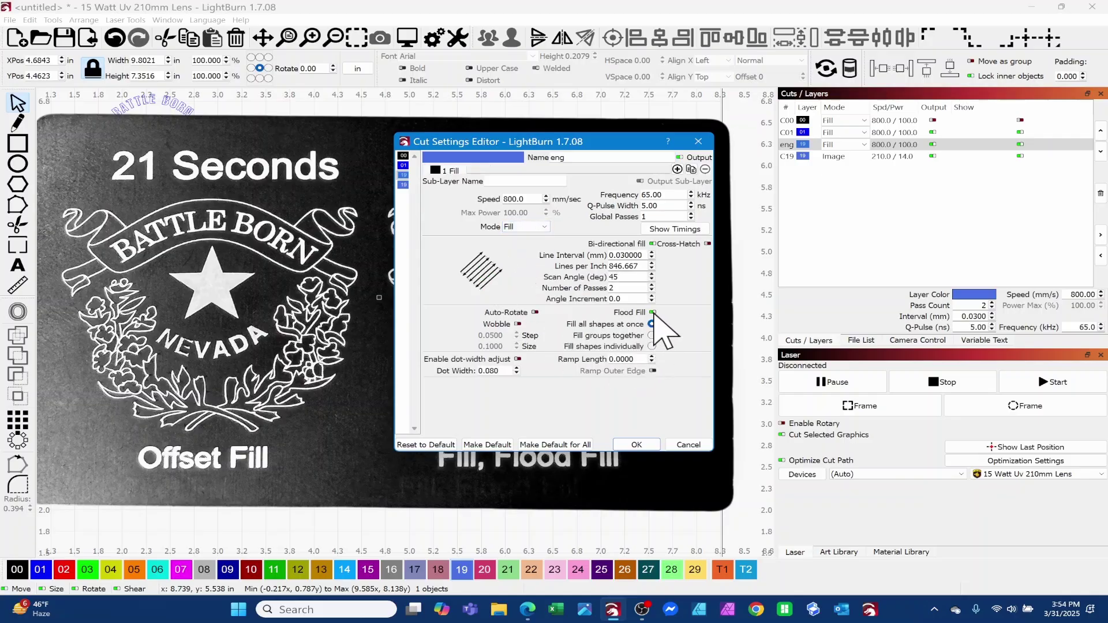
pyautogui.click(687, 445)
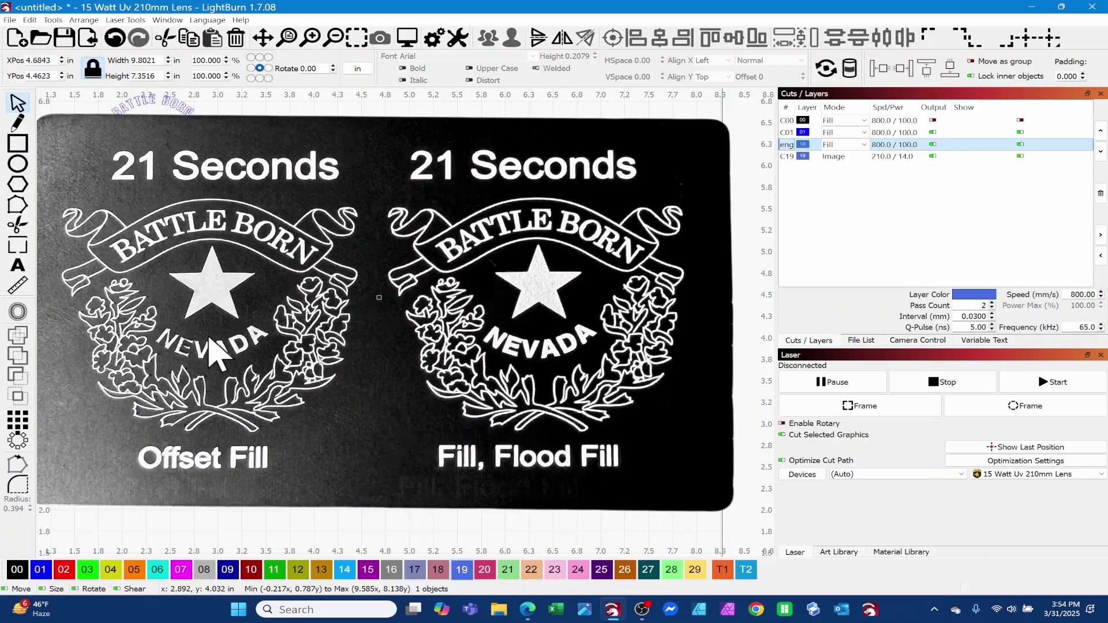
pyautogui.scroll(1, 453, 248)
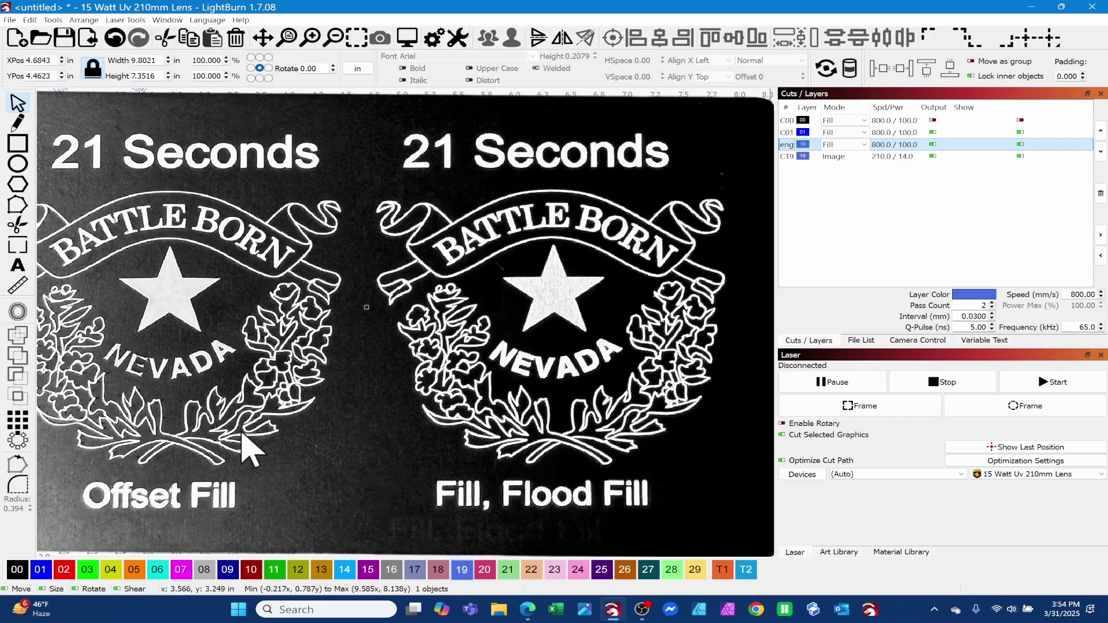
pyautogui.hscroll(-3, 249, 438)
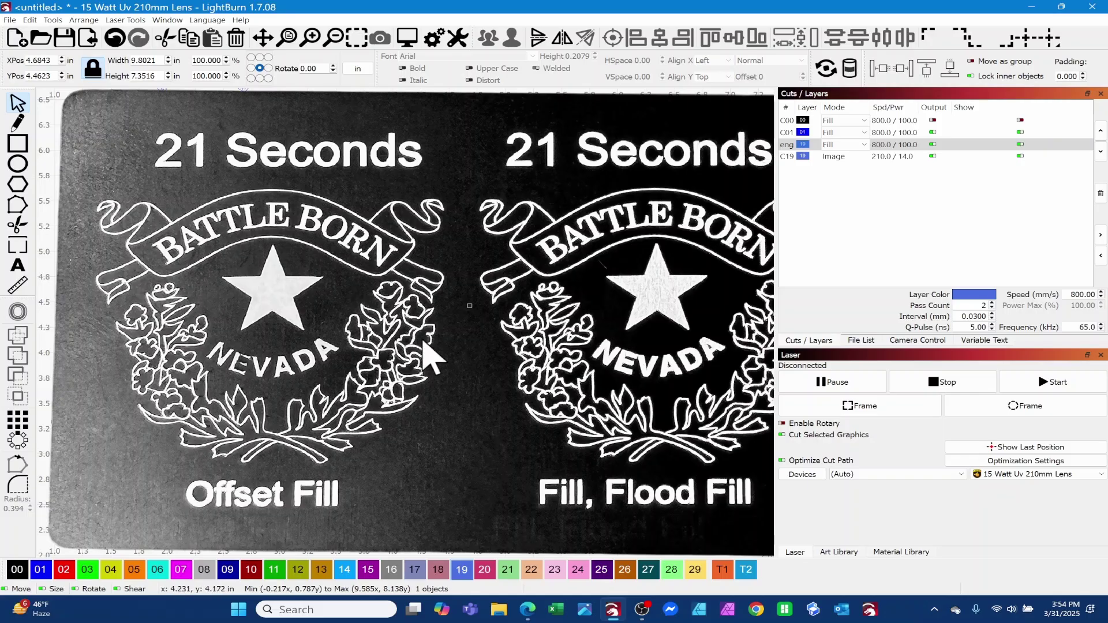
pyautogui.scroll(3, 425, 356)
pyautogui.scroll(-4, 388, 354)
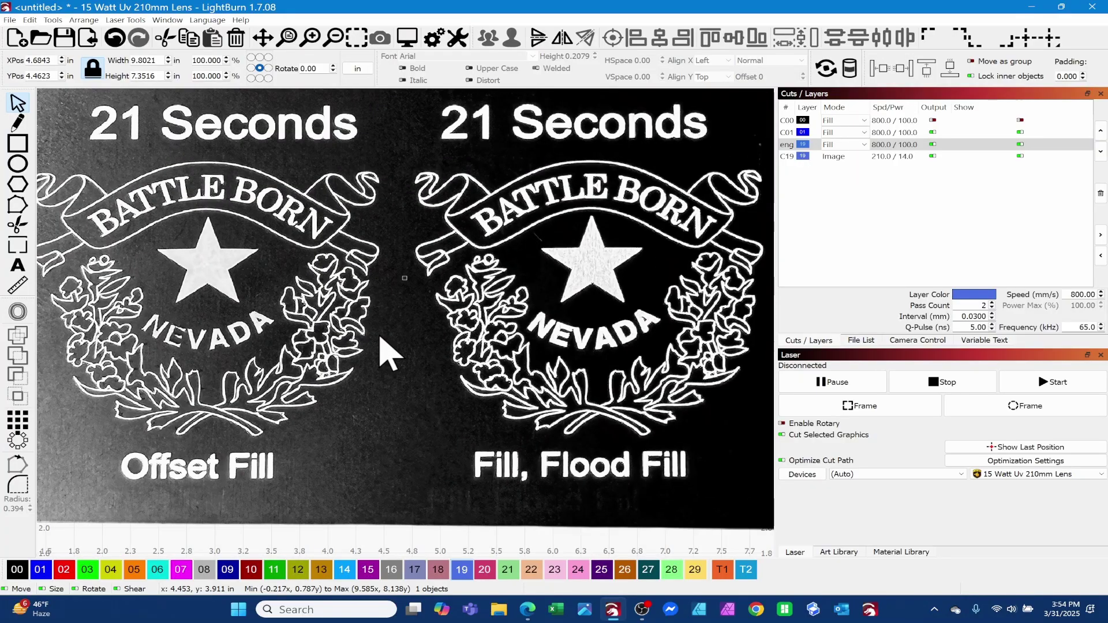
pyautogui.moveTo(383, 346); pyautogui.dragTo(421, 378)
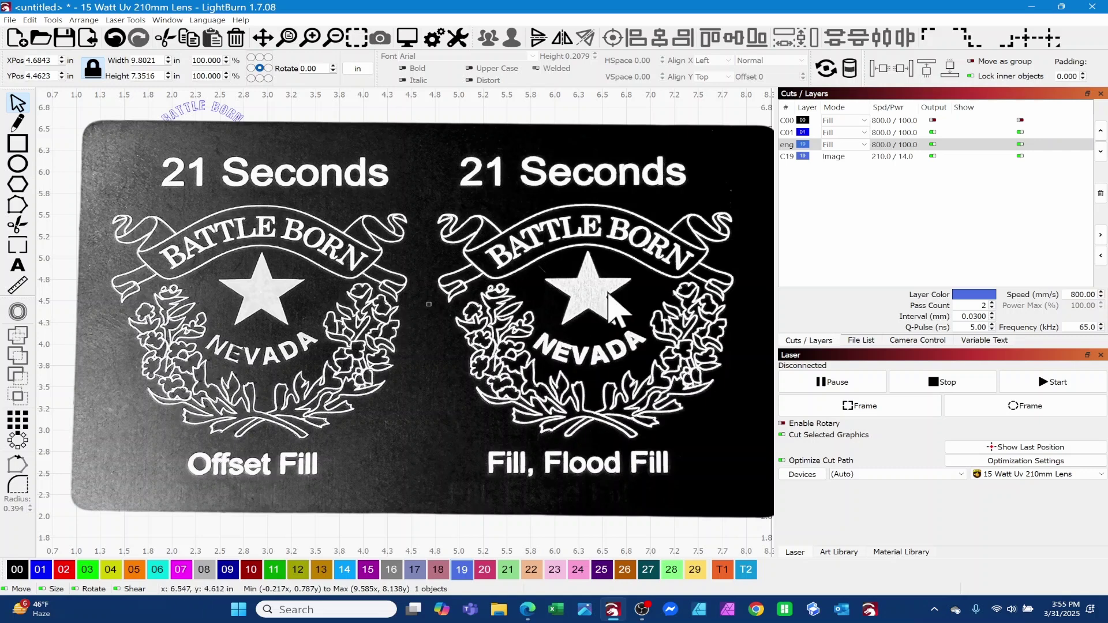
pyautogui.doubleClick(786, 145)
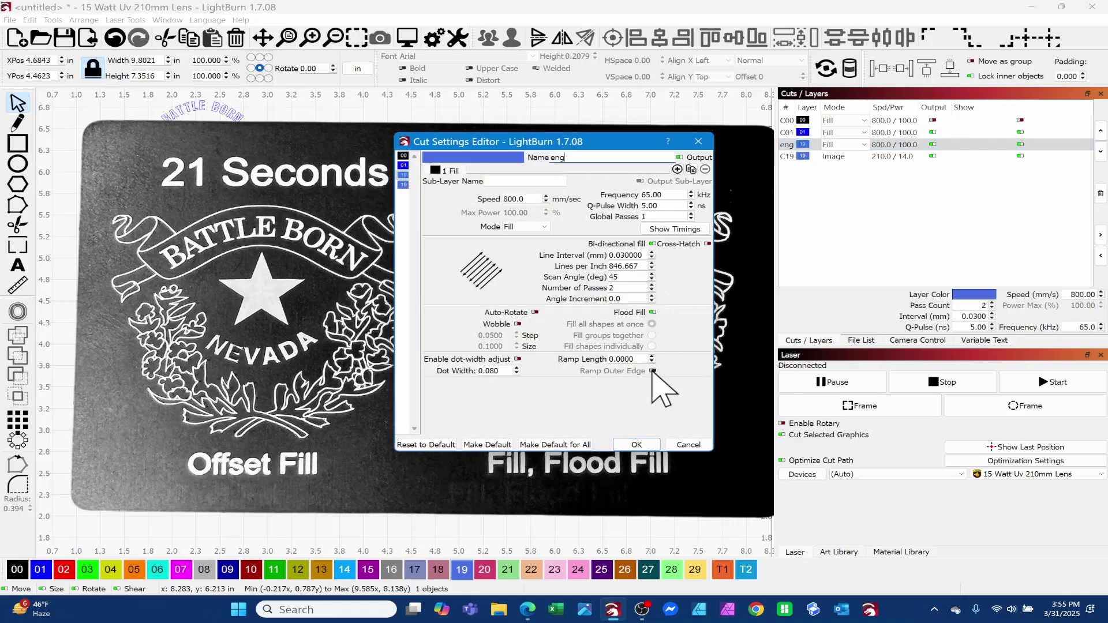
pyautogui.click(652, 312)
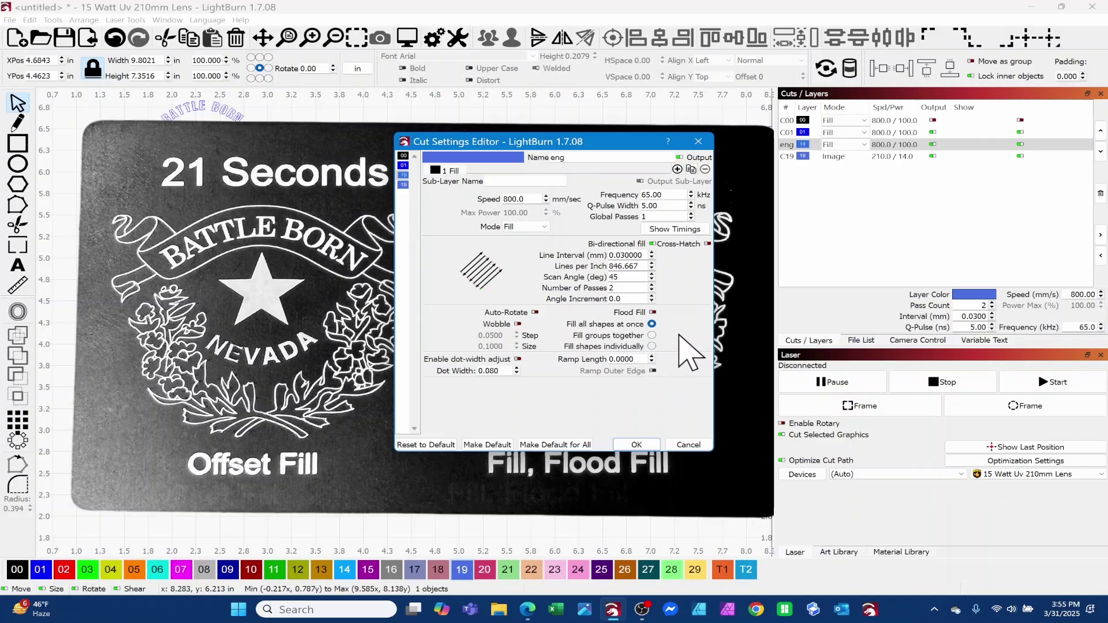
pyautogui.moveTo(654, 315)
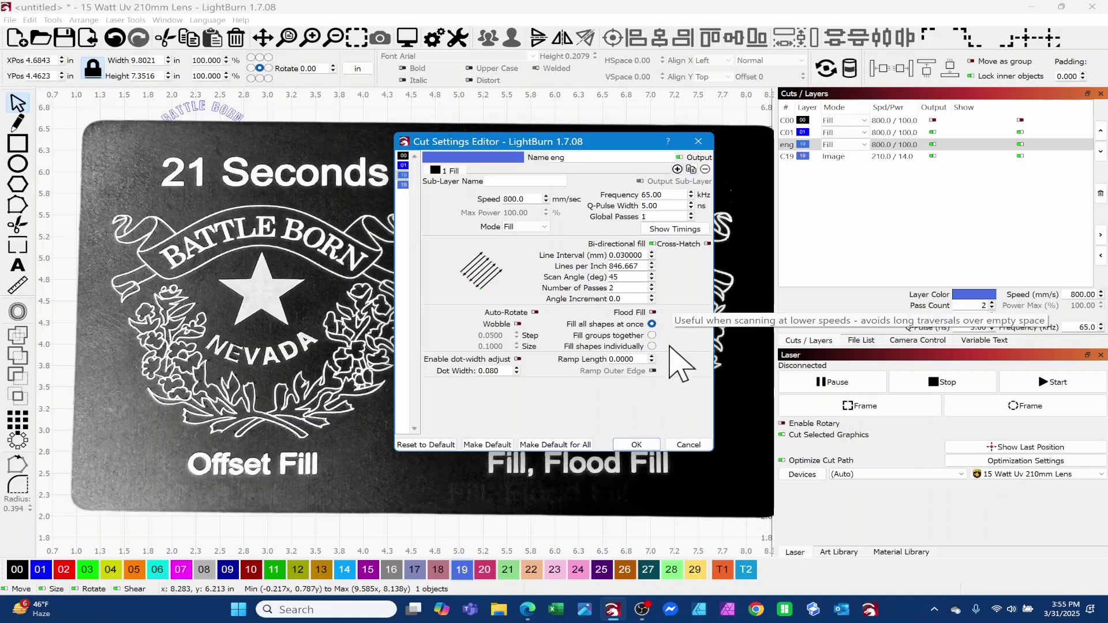
pyautogui.click(688, 445)
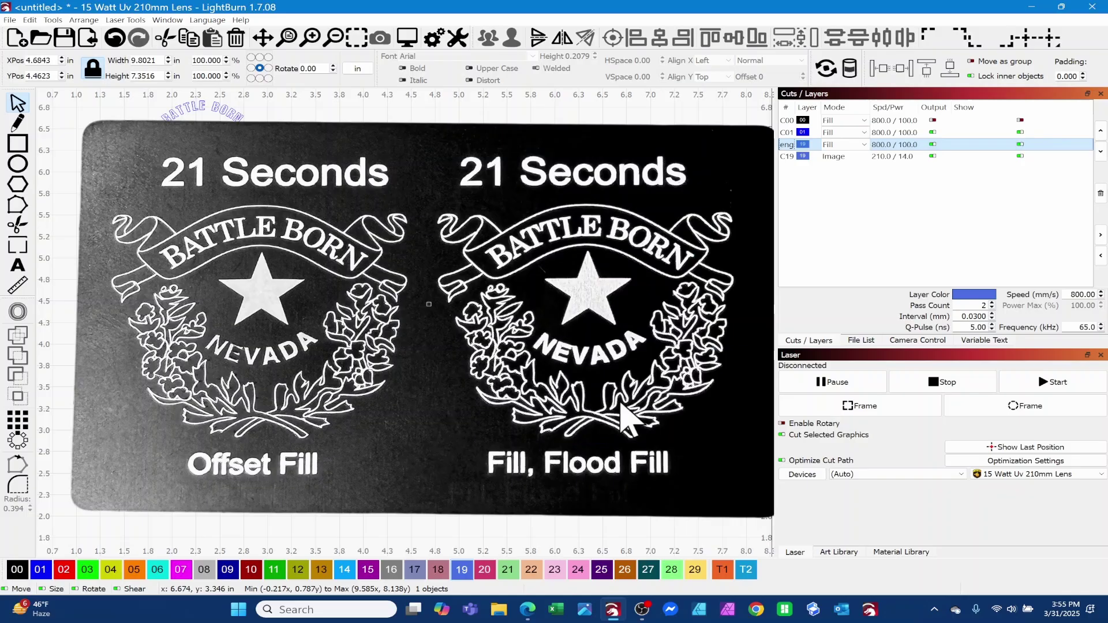